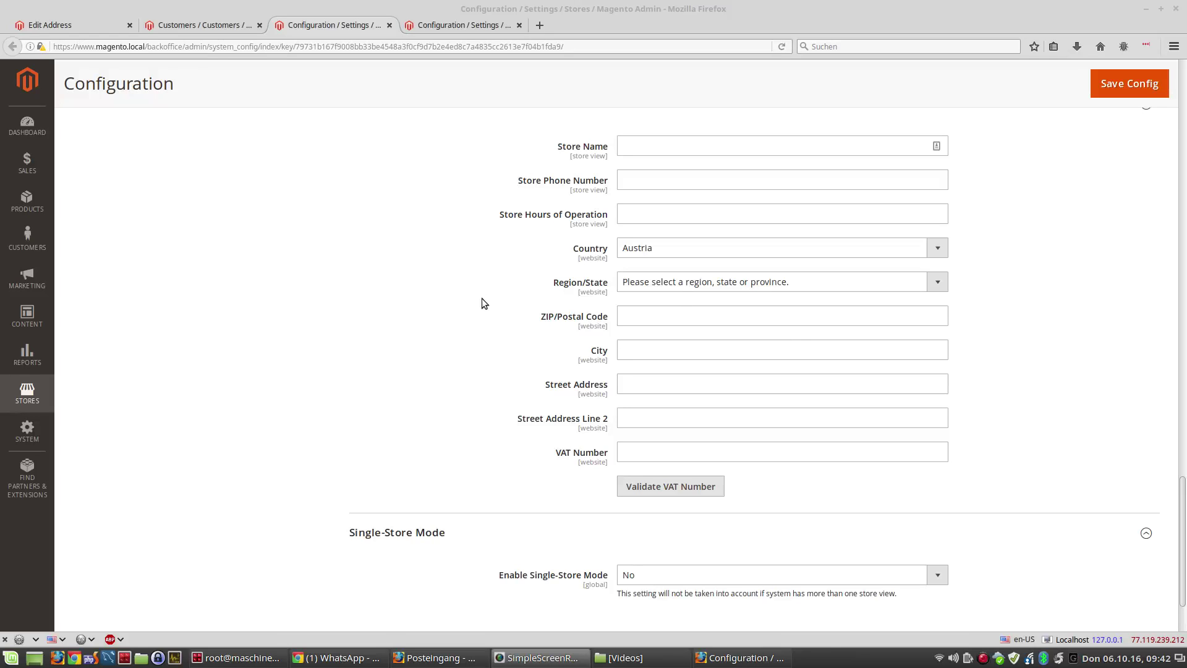
# Scroll to the VAT Number field in the store information settings
pyautogui.scroll(1, 481, 298)
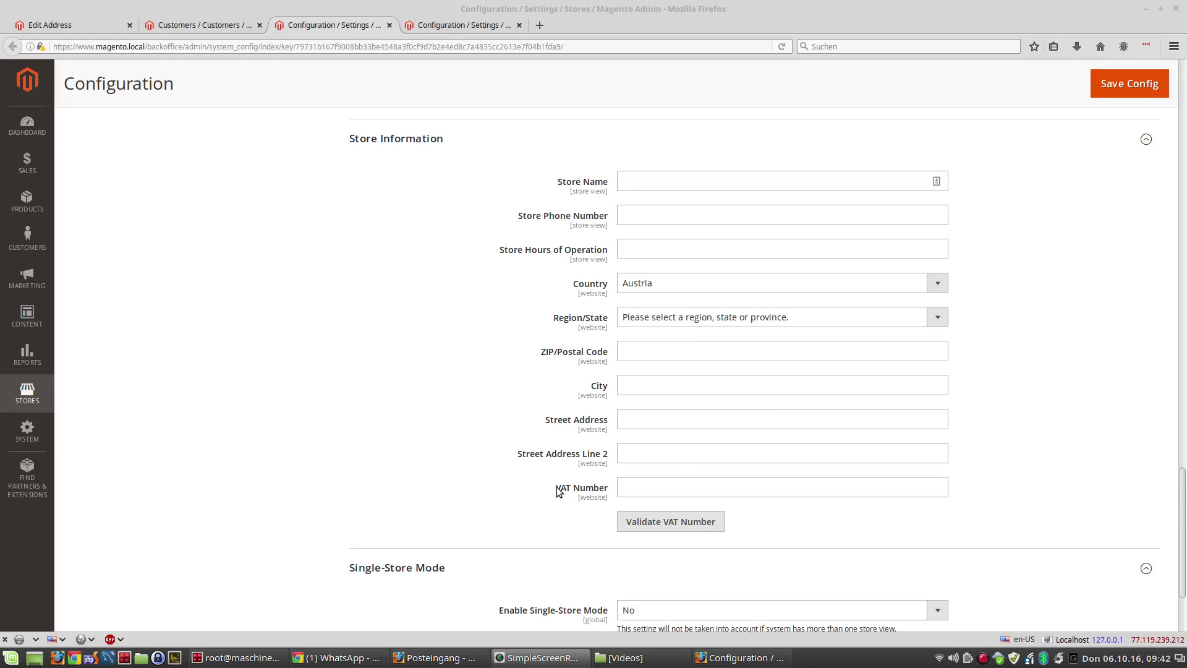
pyautogui.moveTo(557, 490); pyautogui.dragTo(585, 493)
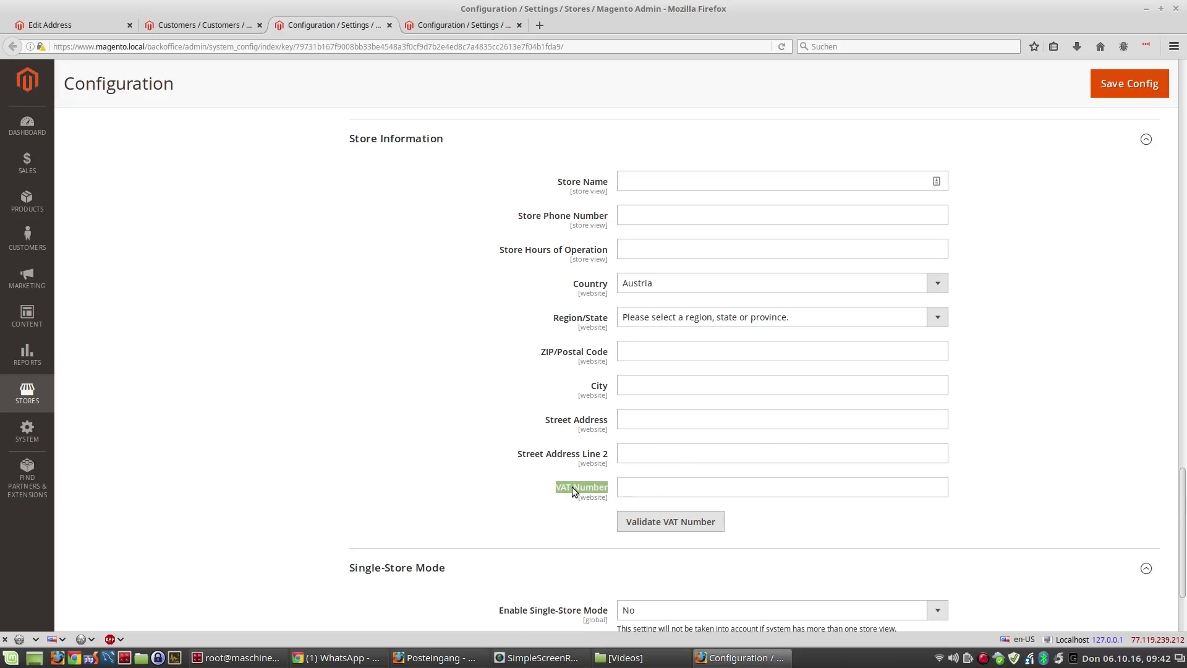
pyautogui.scroll(5, 361, 422)
pyautogui.scroll(5, 358, 419)
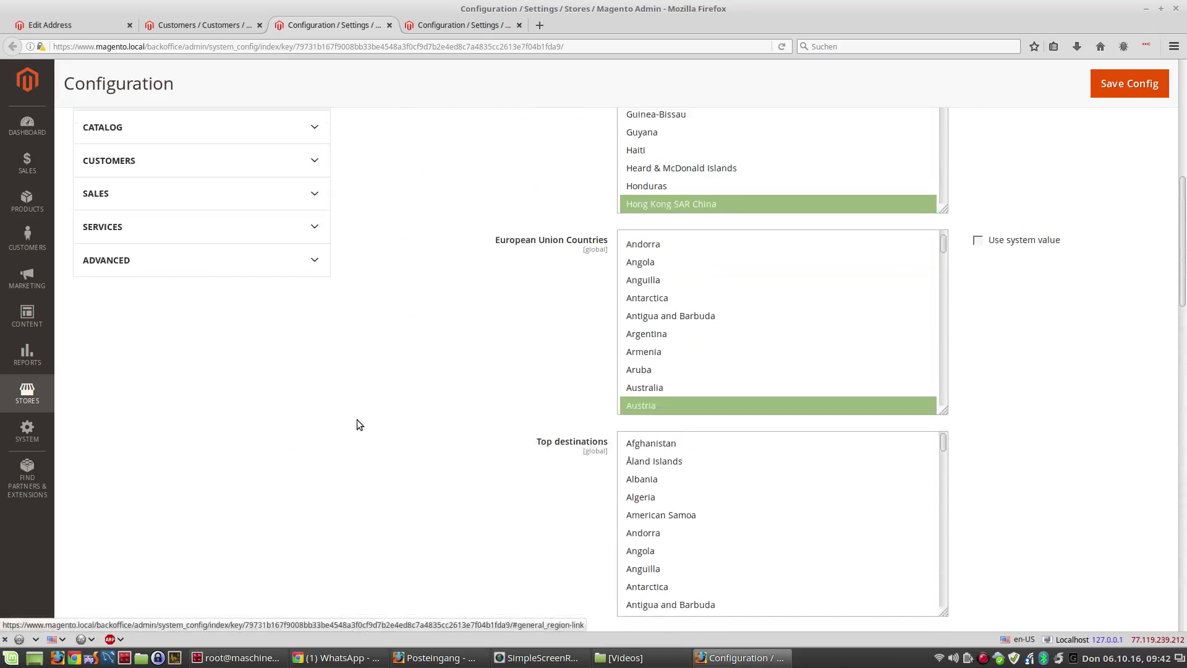
pyautogui.scroll(5, 358, 419)
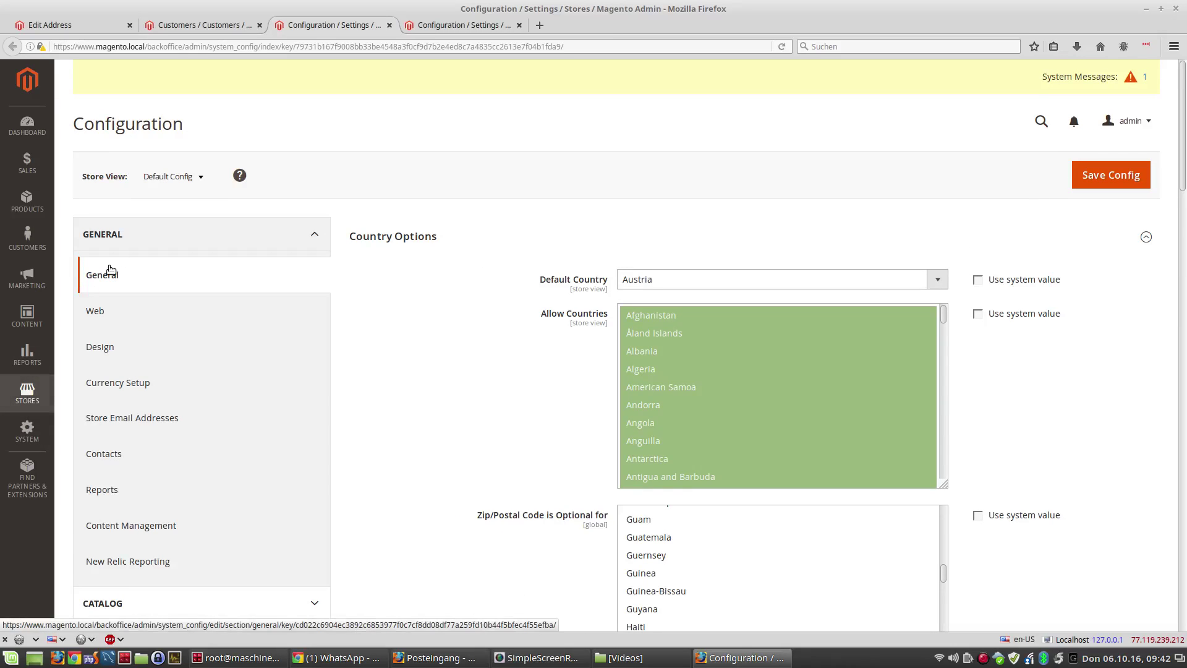
pyautogui.scroll(-5, 484, 303)
pyautogui.scroll(-5, 498, 339)
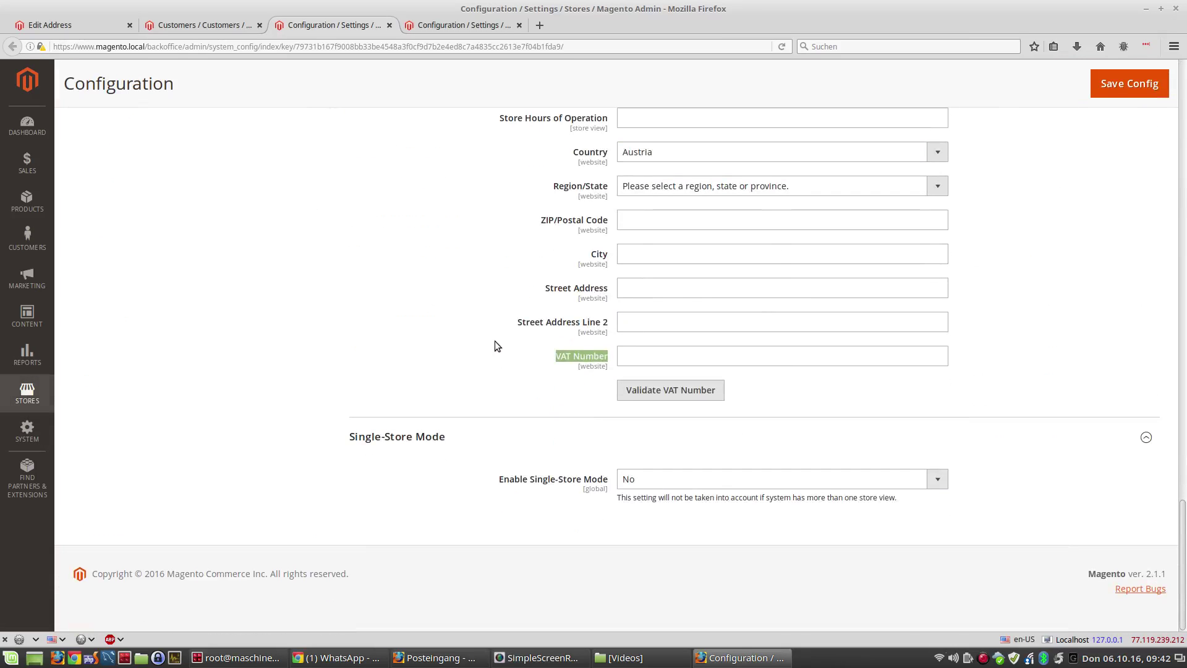
pyautogui.tripleClick(570, 358)
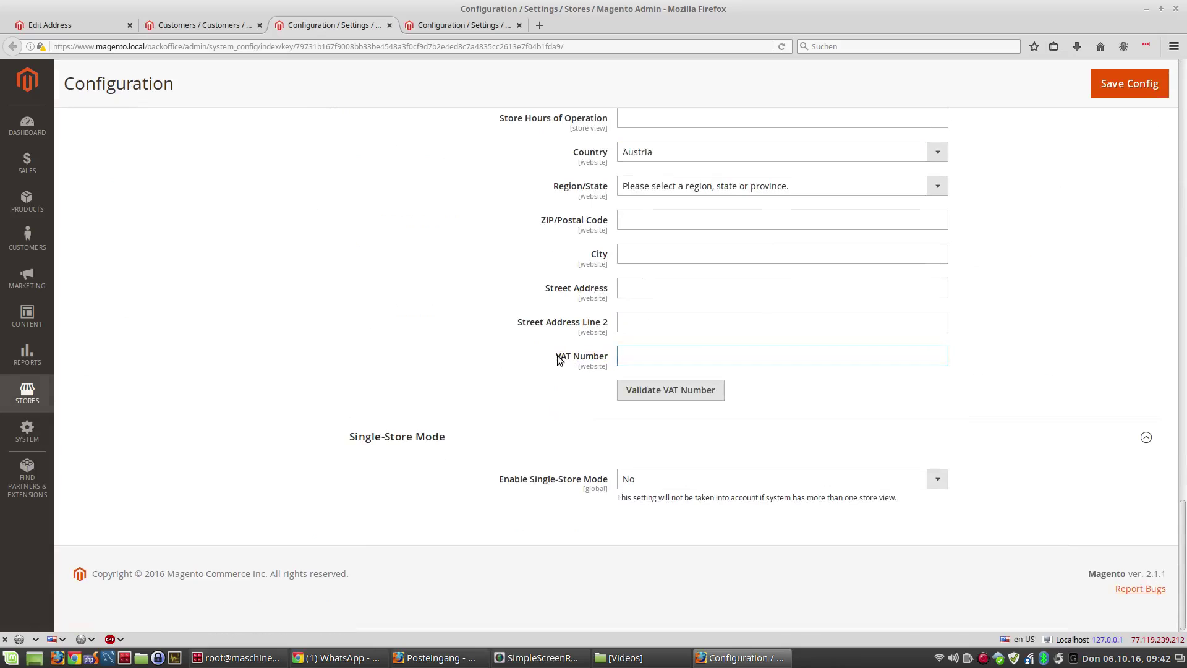
pyautogui.click(646, 354)
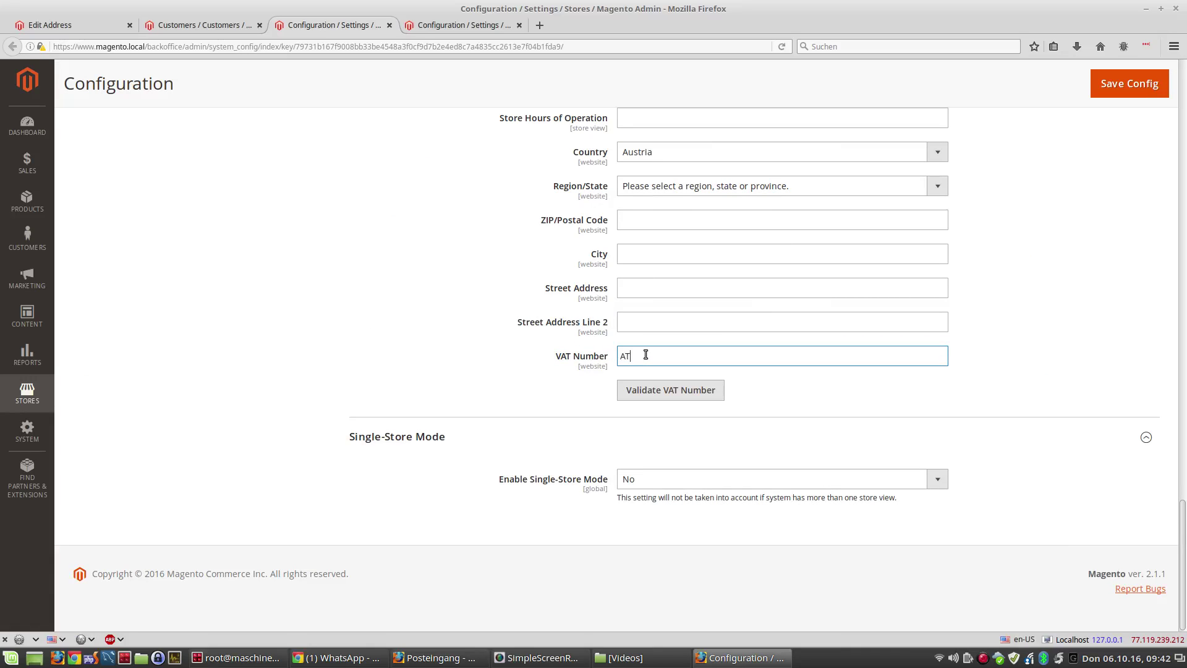
pyautogui.moveTo(630, 356); pyautogui.dragTo(620, 356)
pyautogui.moveTo(630, 356); pyautogui.dragTo(685, 356)
pyautogui.click(630, 356)
pyautogui.moveTo(630, 356); pyautogui.dragTo(619, 356)
# Validate the VAT number and confirm the 'VAT Number is valid.' message
pyautogui.click(663, 396)
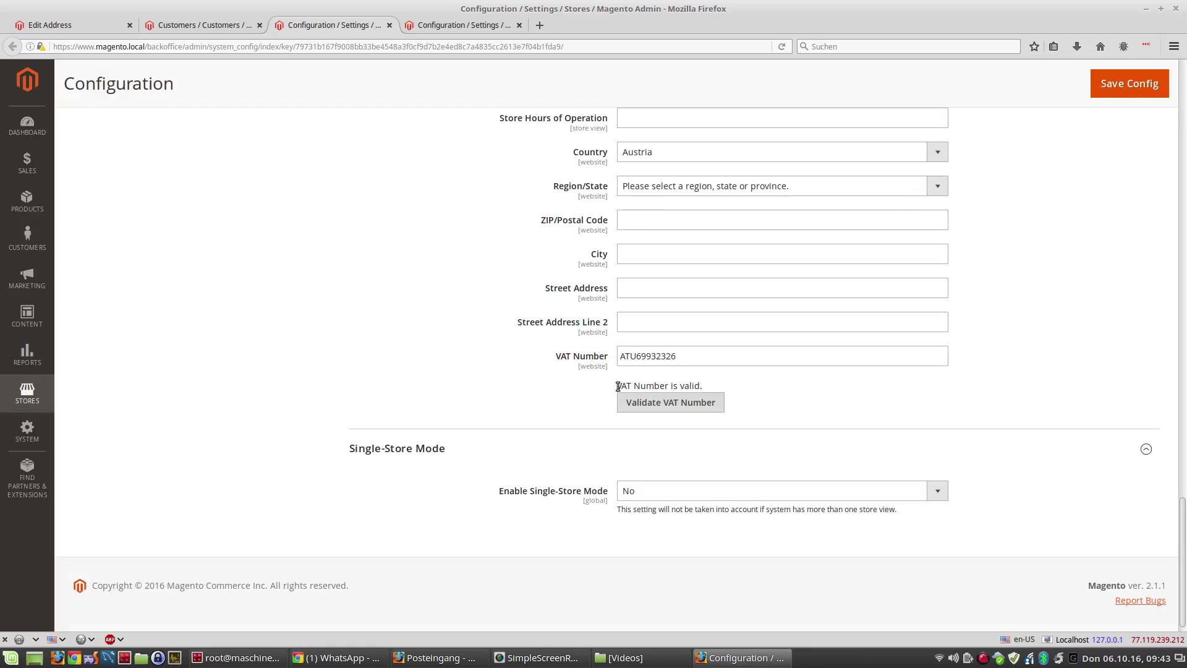
pyautogui.tripleClick(636, 385)
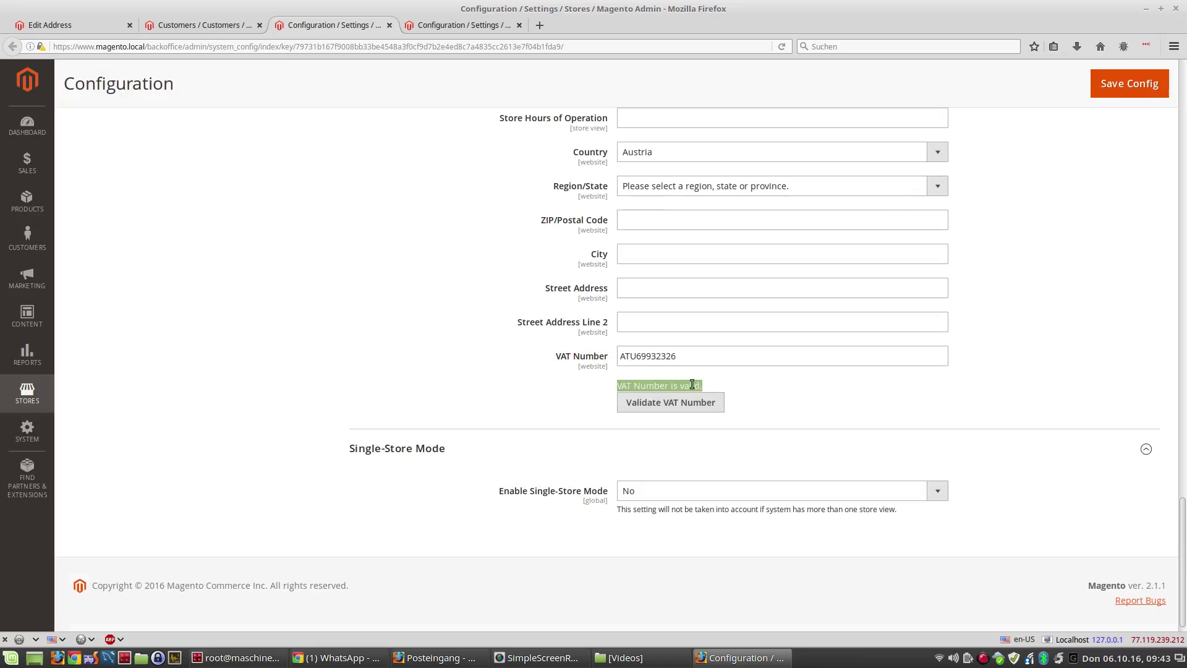
pyautogui.doubleClick(691, 385)
pyautogui.doubleClick(641, 386)
pyautogui.click(685, 354)
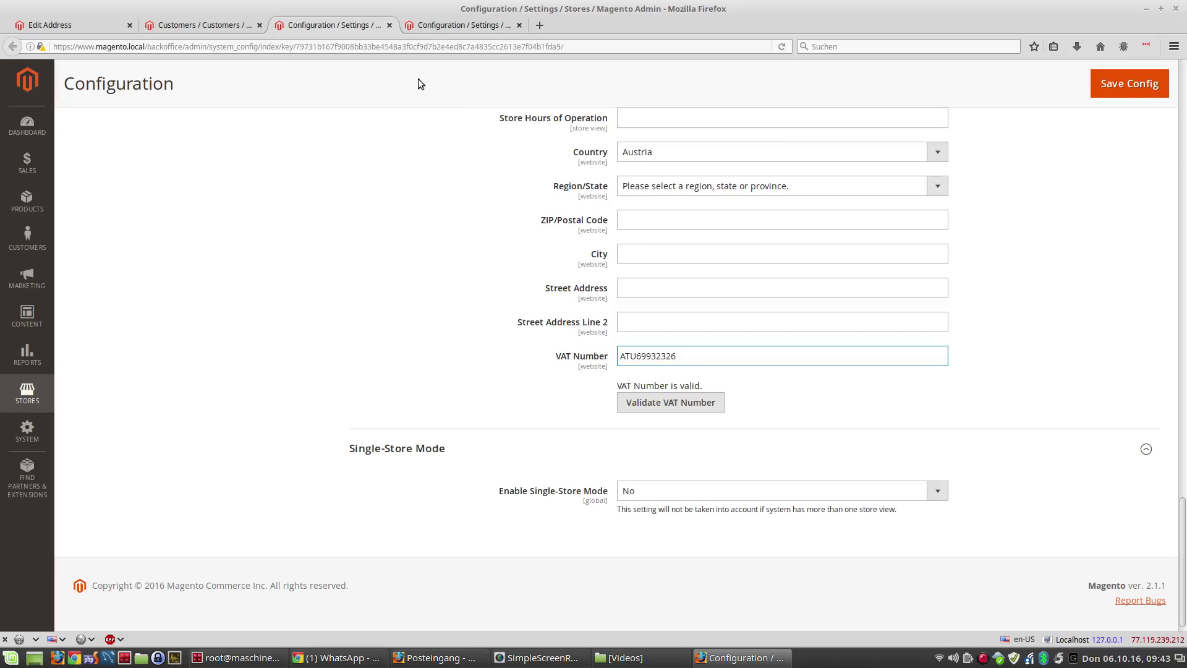
# Review the automatic customer group assignment settings and the store's AT-prefixed VAT number
pyautogui.click(434, 27)
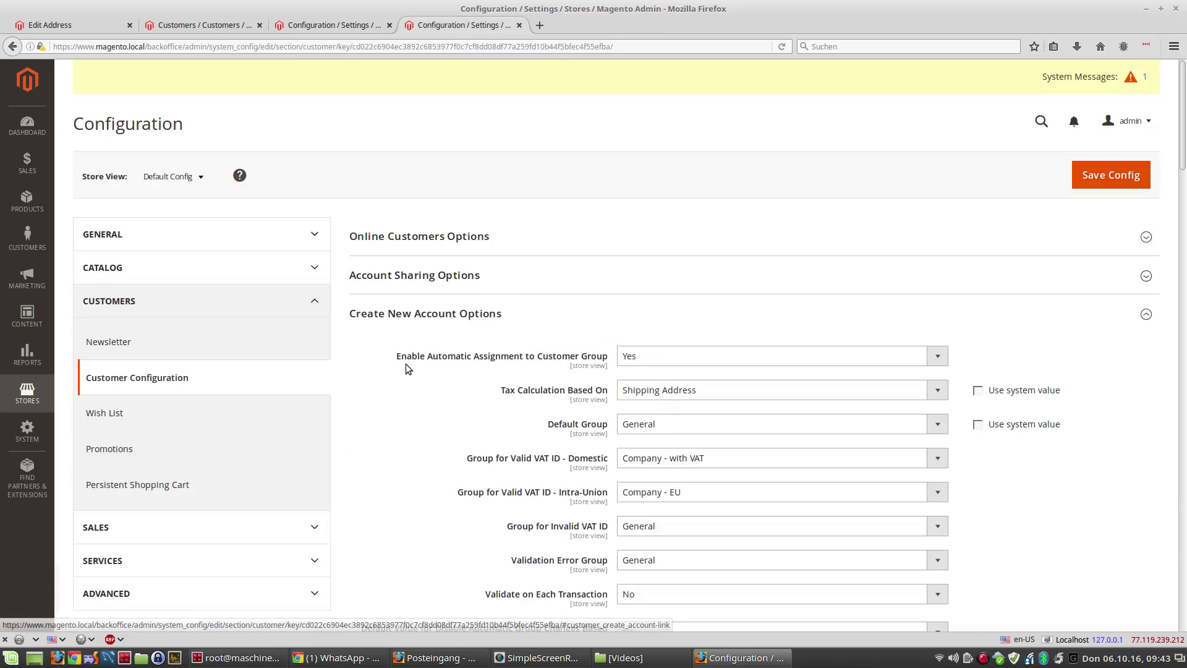
pyautogui.moveTo(397, 360); pyautogui.dragTo(511, 365)
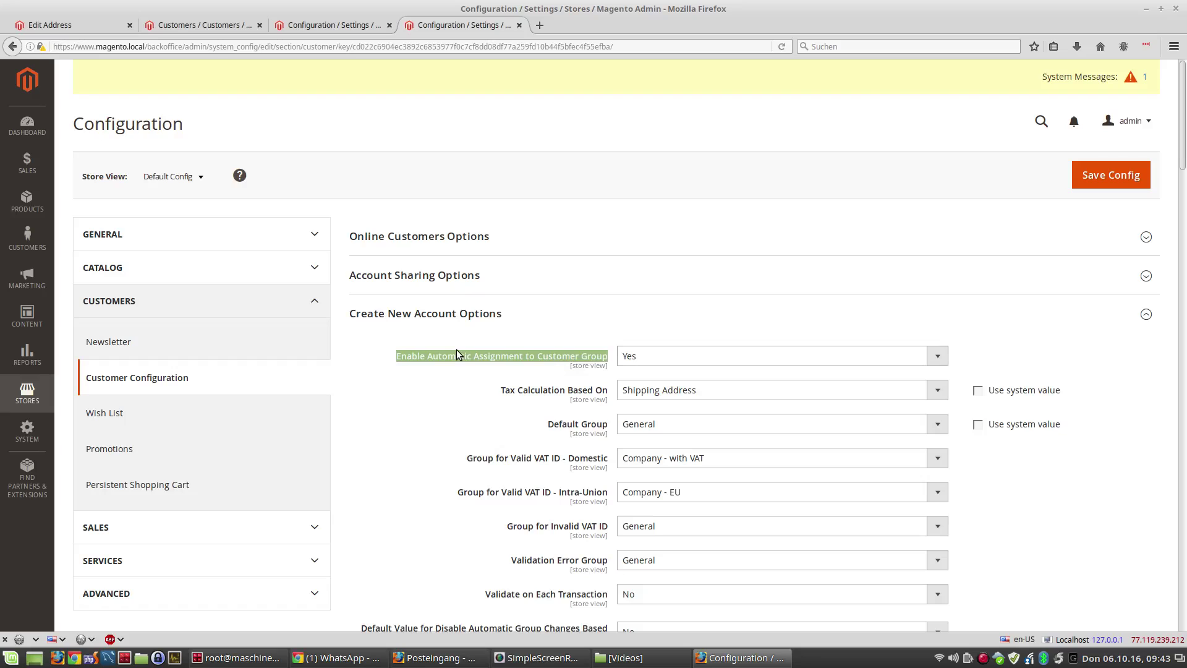
pyautogui.scroll(-1, 414, 366)
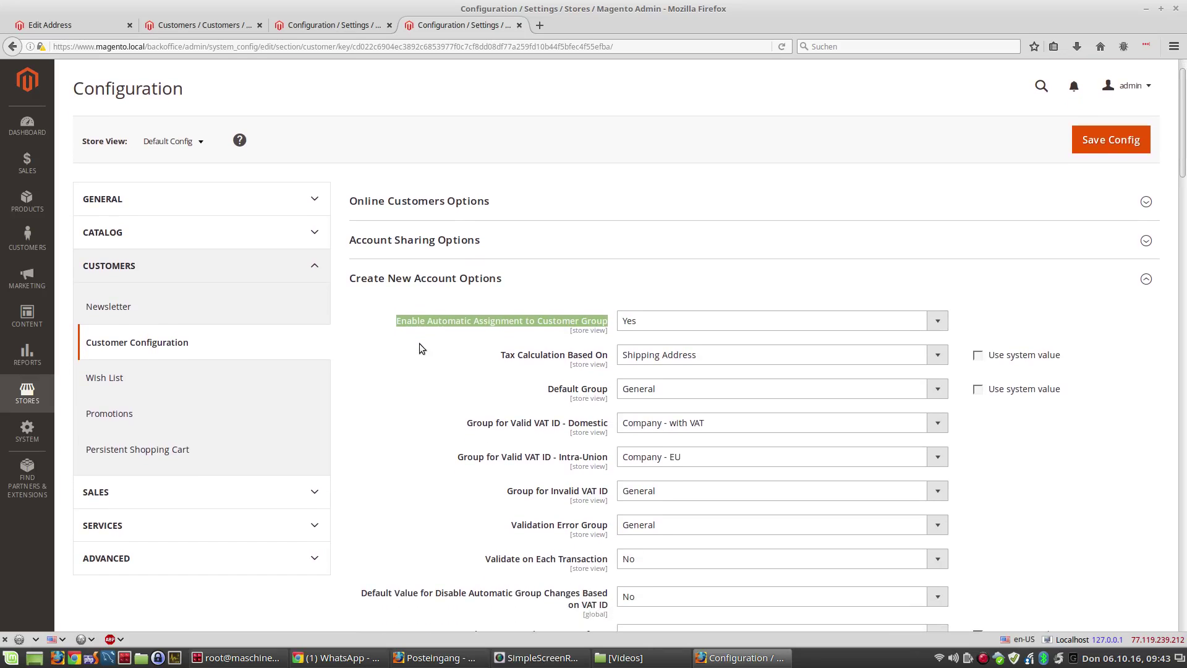
pyautogui.scroll(-1, 421, 346)
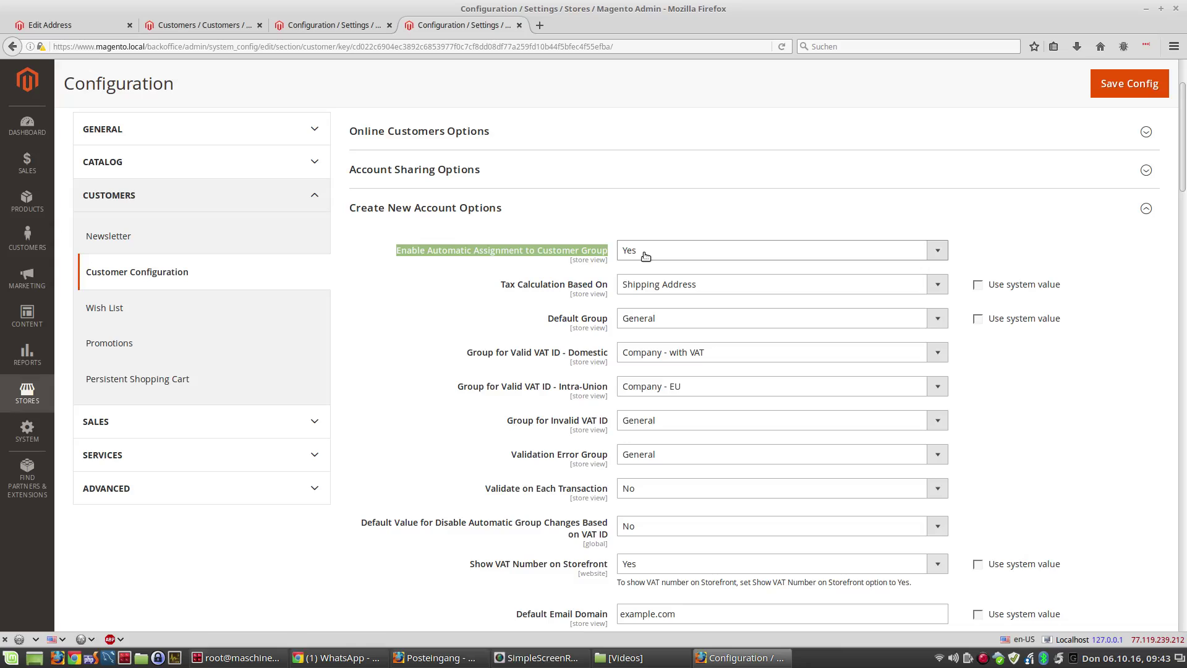
pyautogui.click(300, 26)
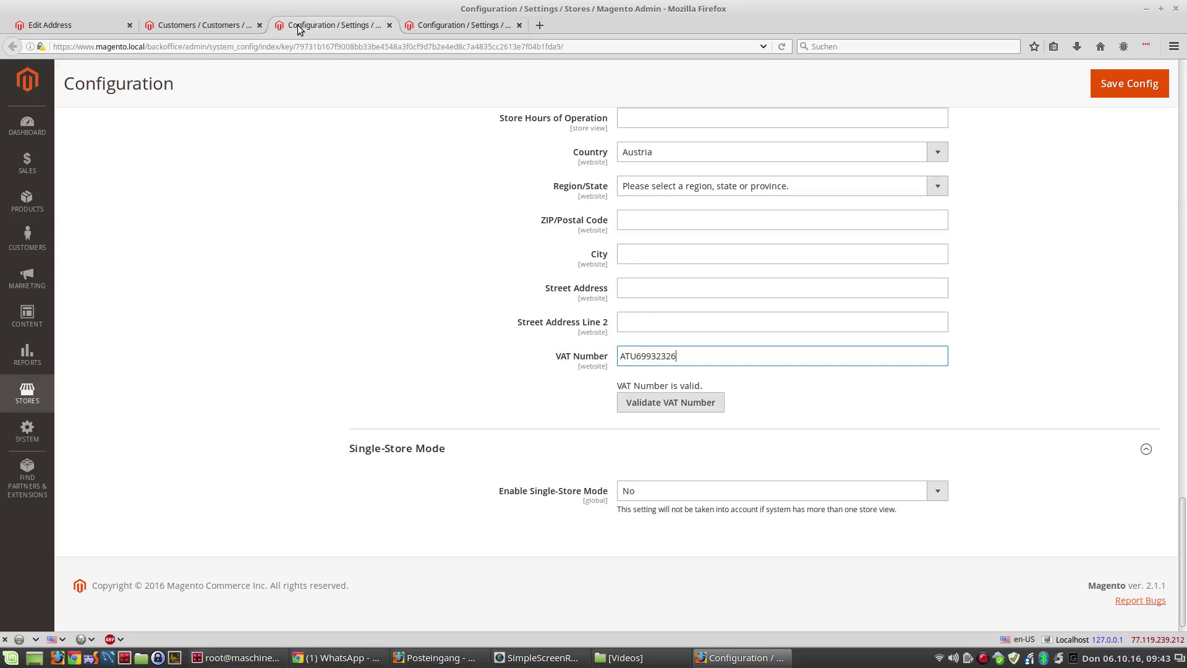
pyautogui.moveTo(629, 356); pyautogui.dragTo(619, 356)
# Set Show VAT Number on Storefront to Yes under Create New Account Options
pyautogui.click(444, 27)
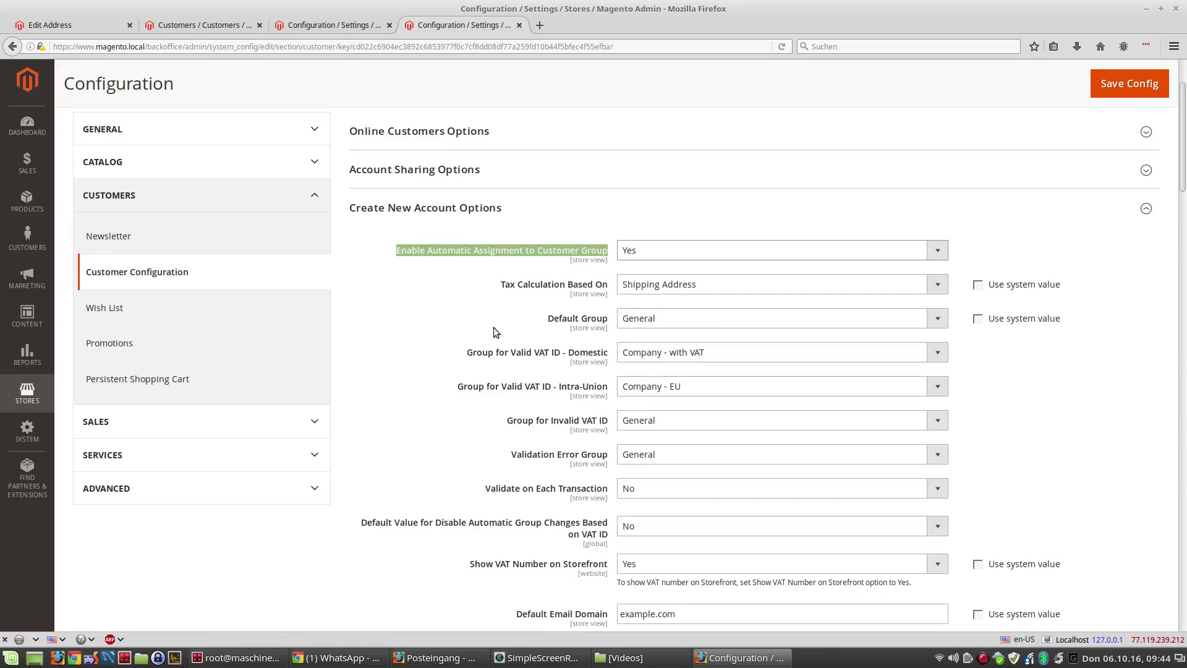
pyautogui.moveTo(403, 249); pyautogui.dragTo(465, 482)
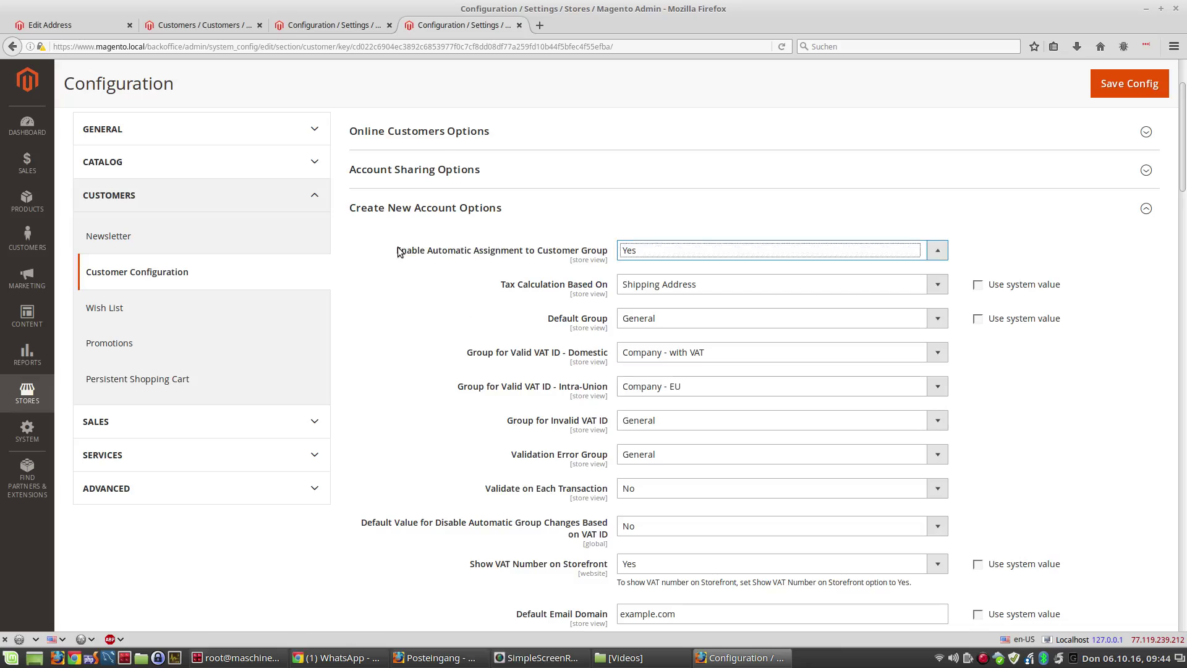
pyautogui.click(465, 479)
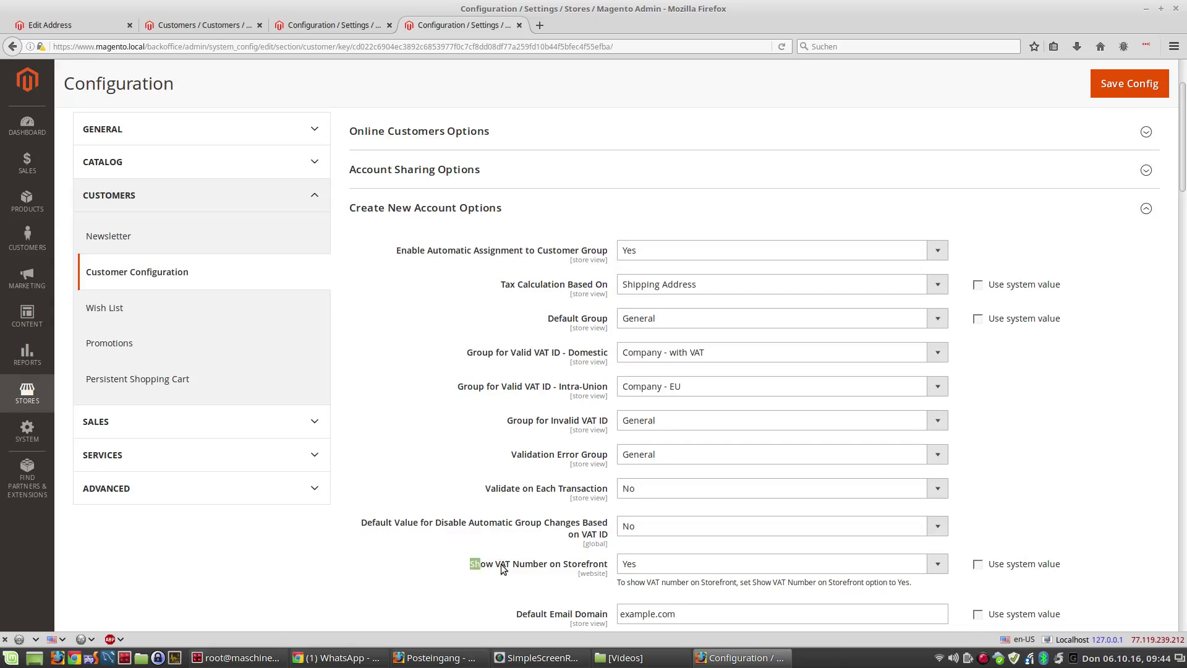
pyautogui.moveTo(470, 564); pyautogui.dragTo(610, 568)
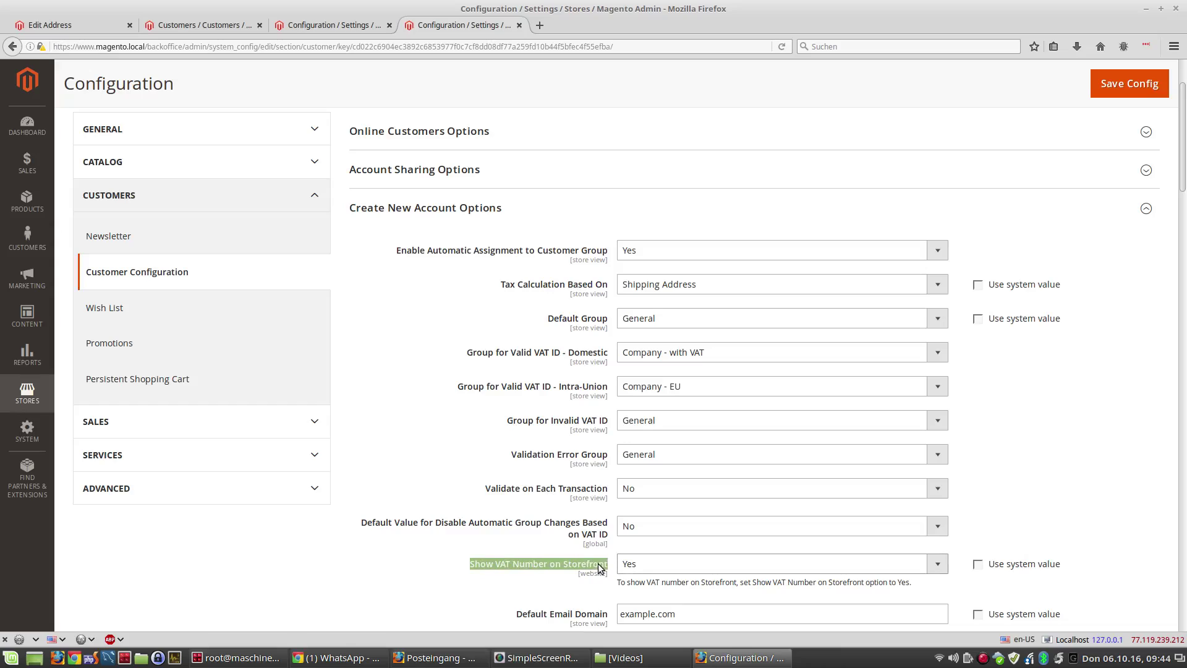
pyautogui.click(639, 562)
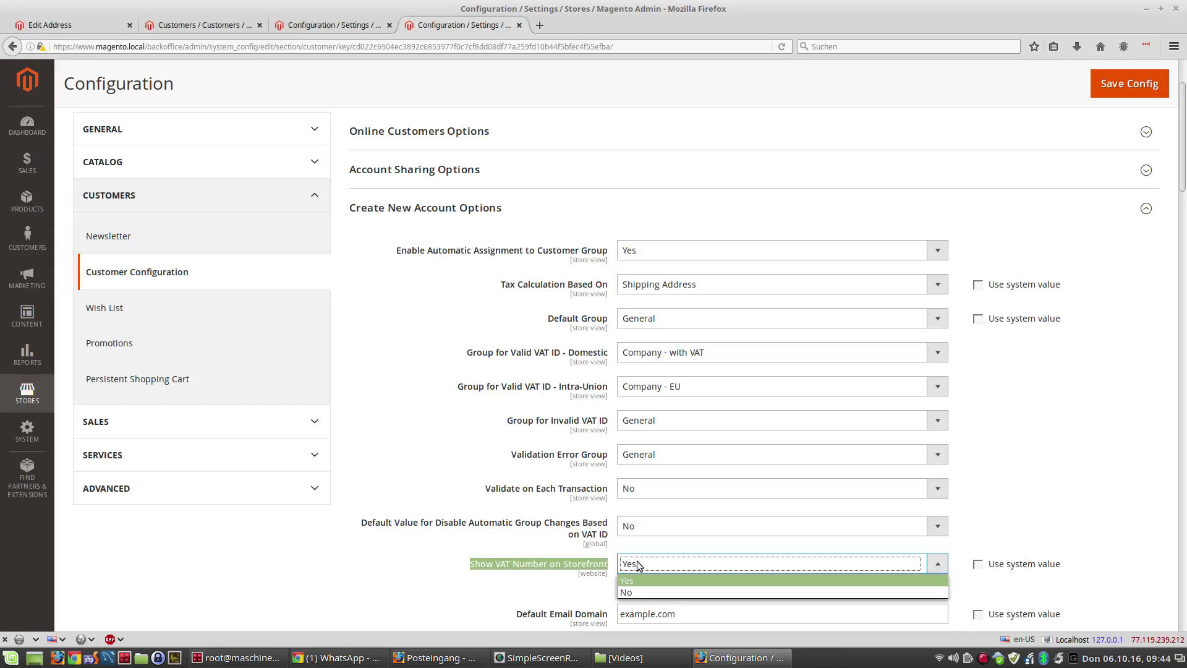
pyautogui.click(640, 562)
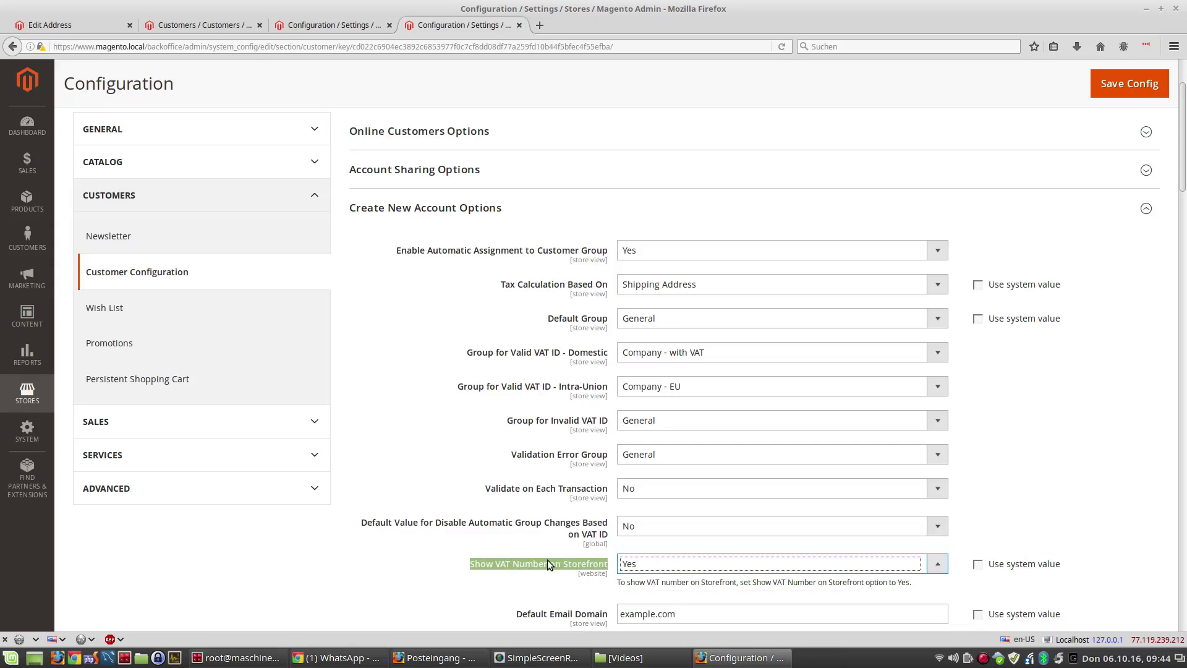
pyautogui.doubleClick(503, 563)
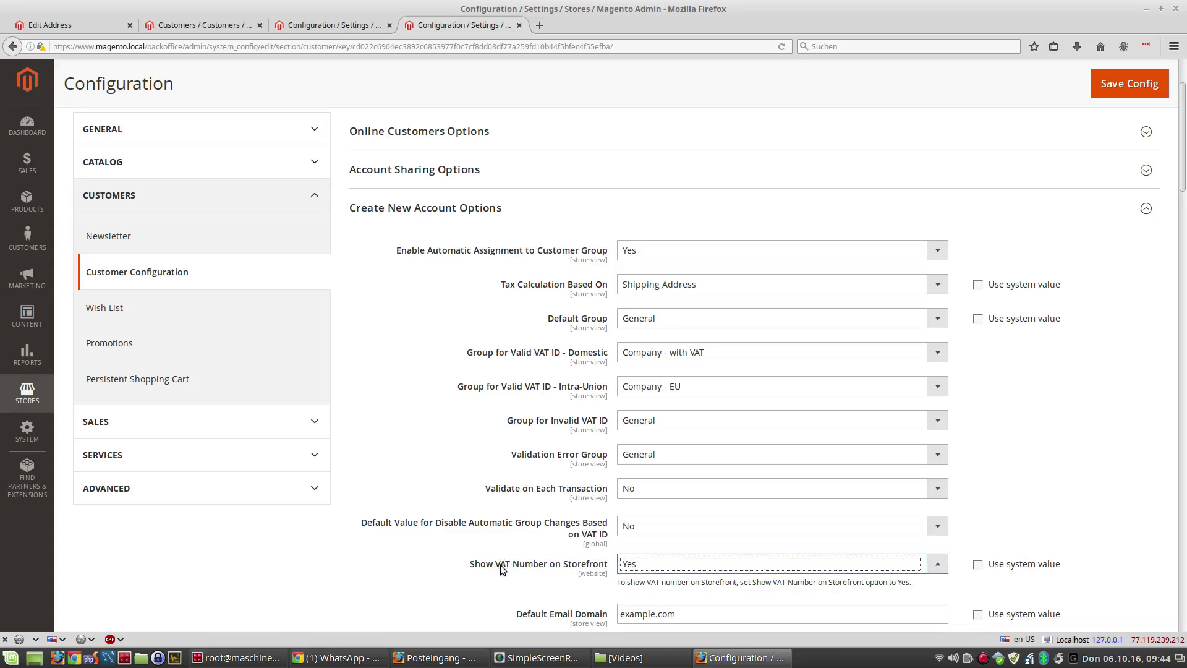
pyautogui.click(523, 566)
pyautogui.scroll(-3, 544, 556)
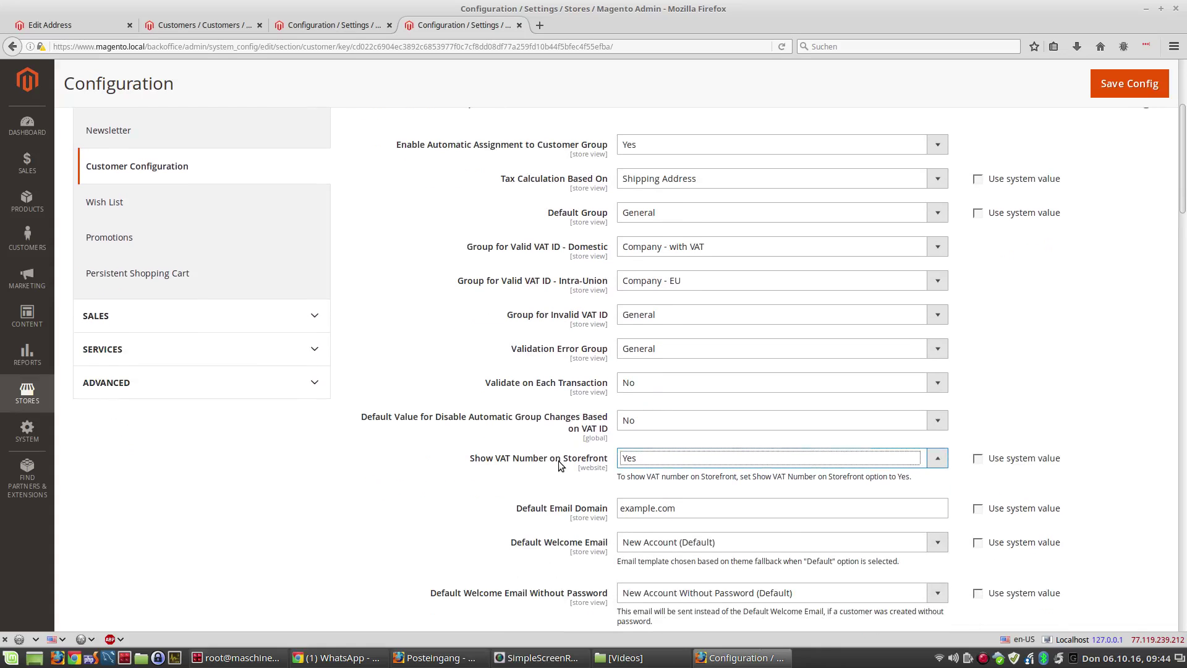
pyautogui.click(67, 28)
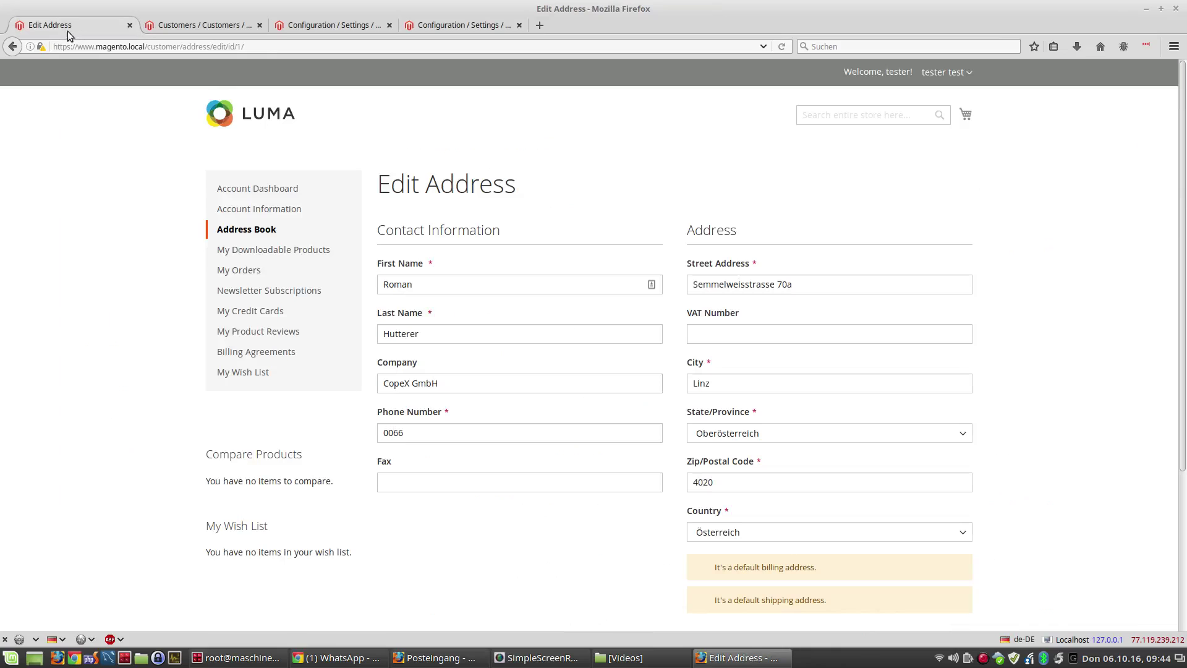
pyautogui.scroll(-2, 505, 220)
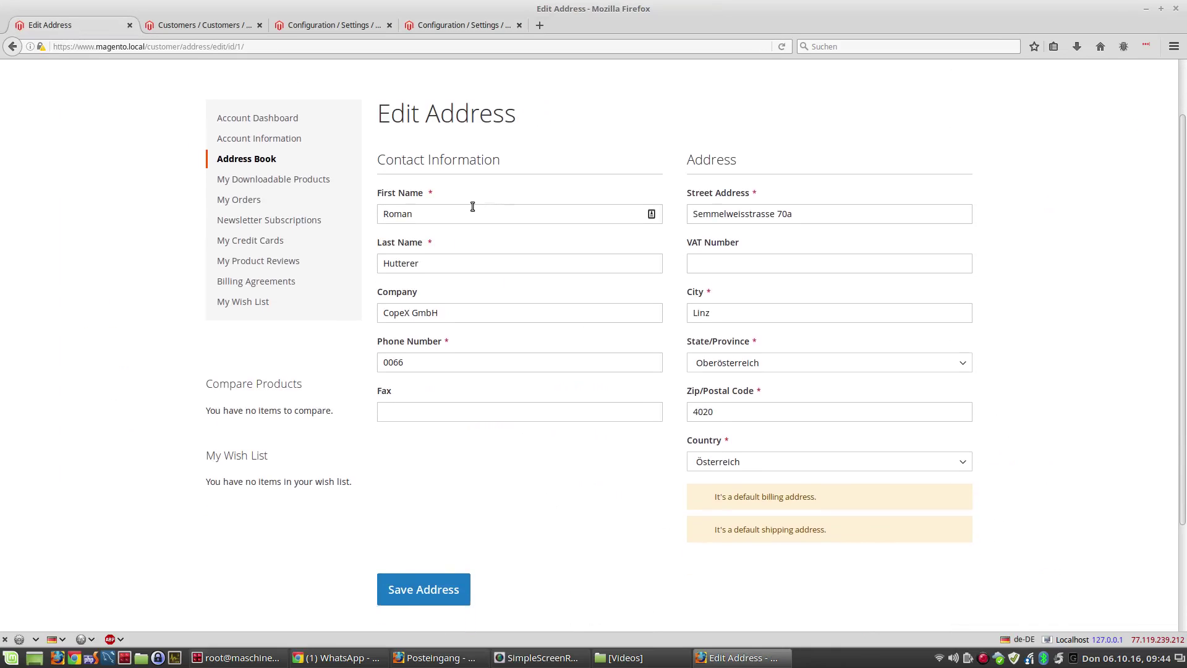
pyautogui.click(197, 28)
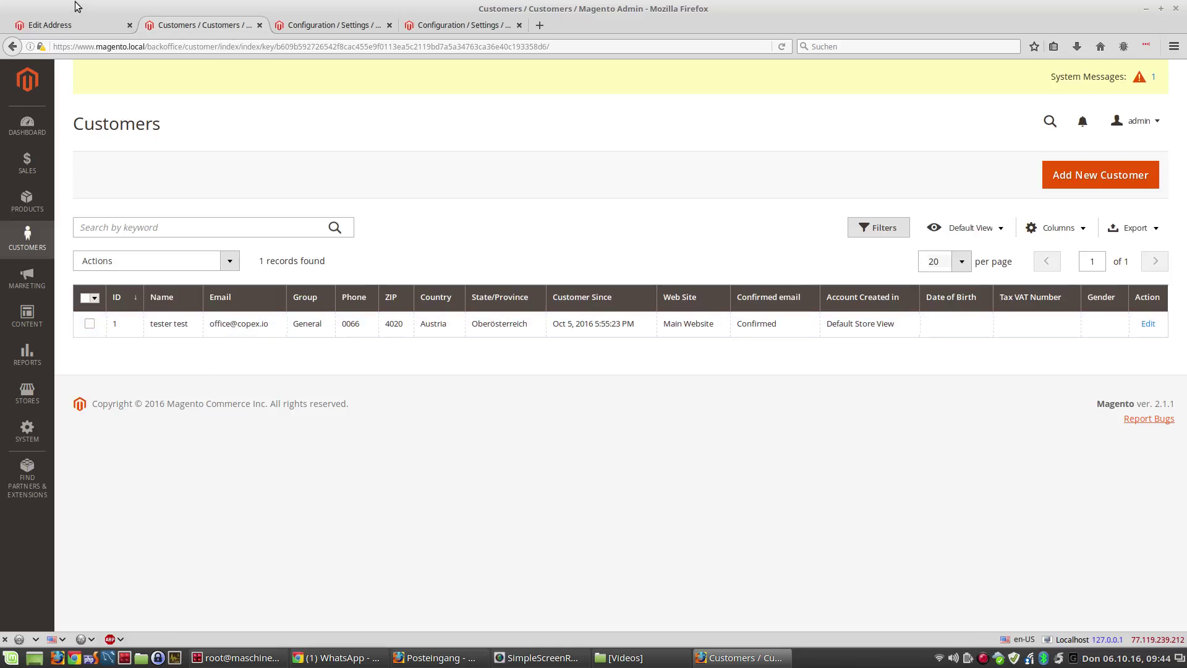
pyautogui.click(77, 25)
pyautogui.click(711, 269)
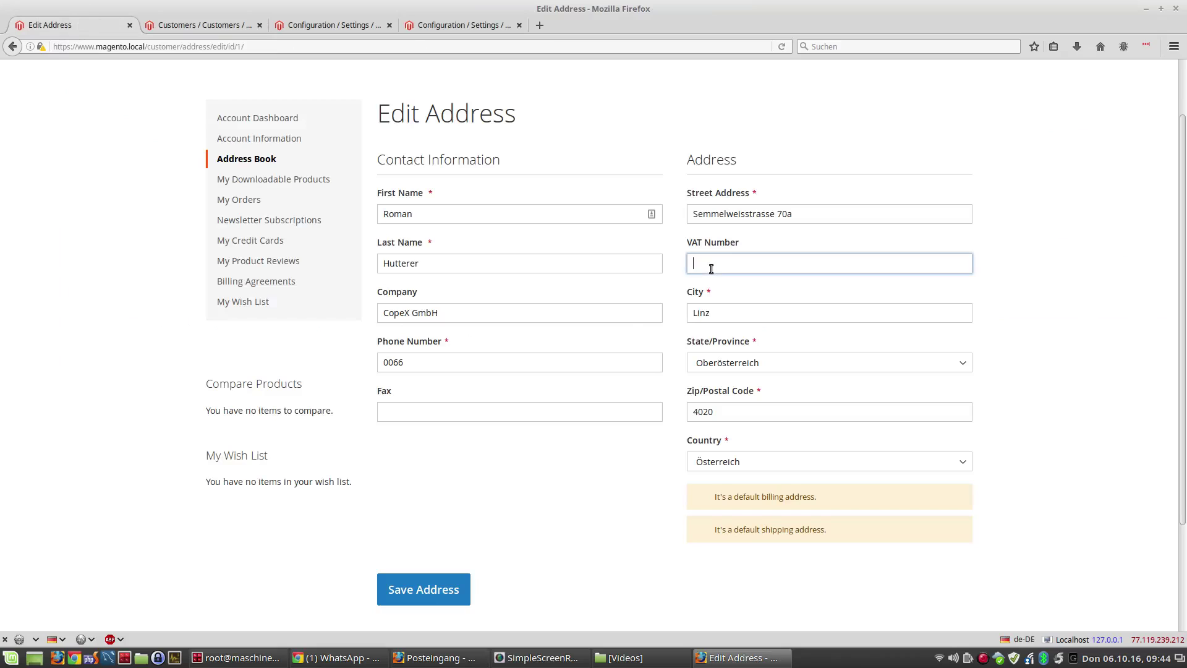
pyautogui.write('ATU')
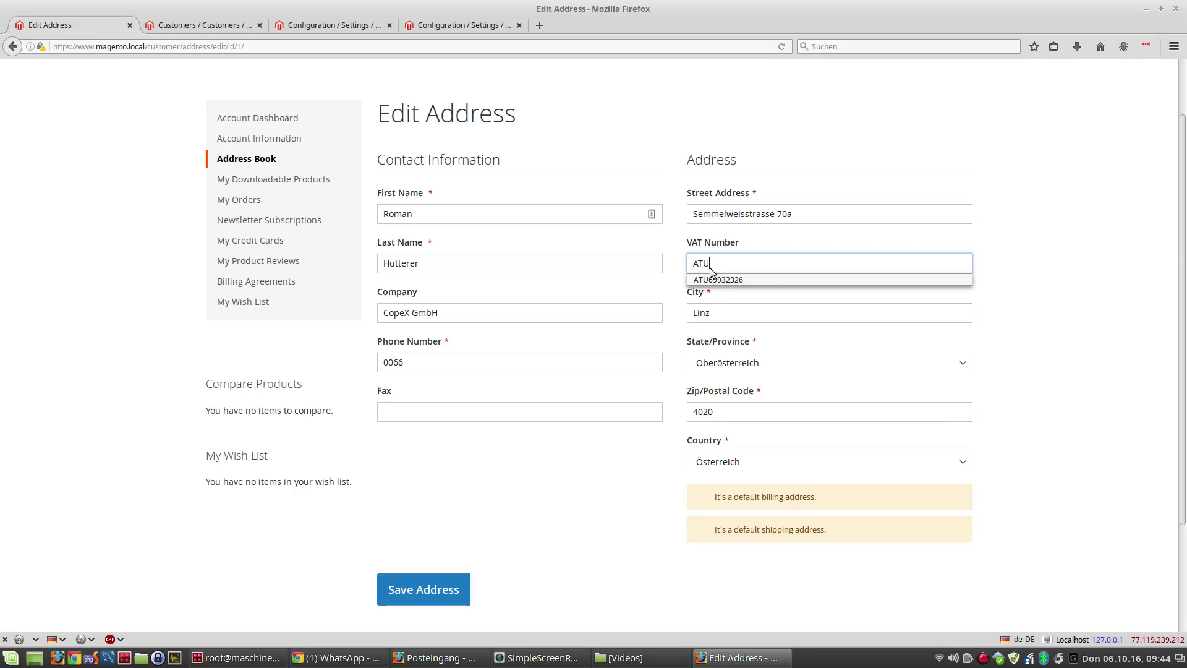
pyautogui.click(725, 277)
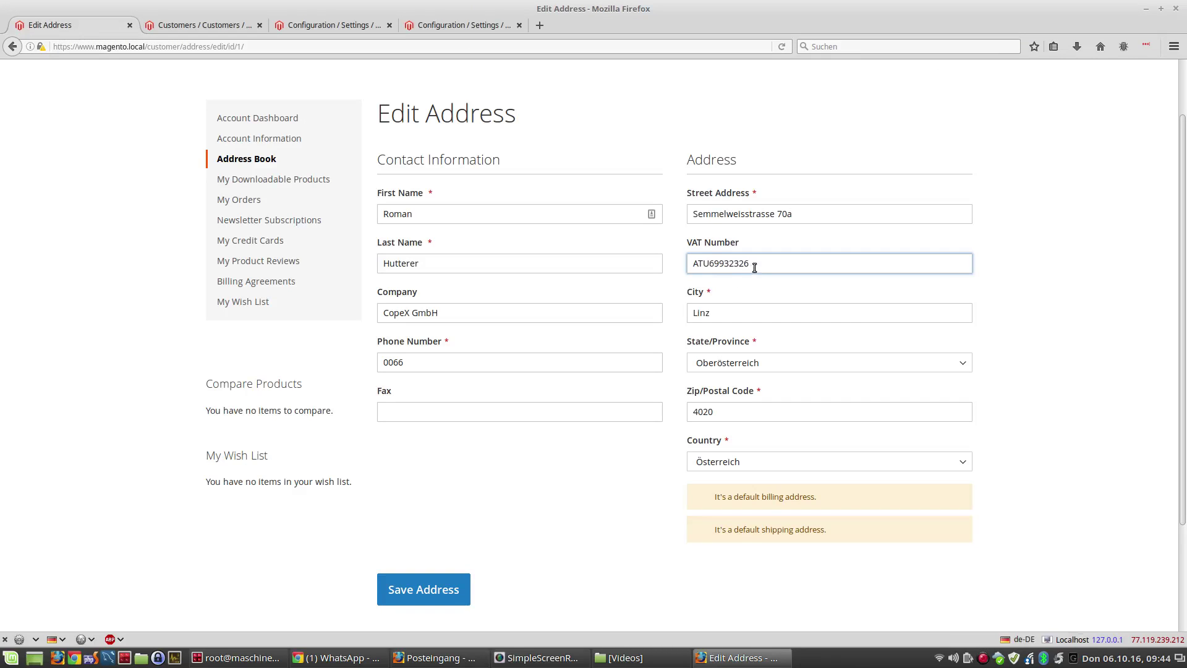
pyautogui.click(754, 268)
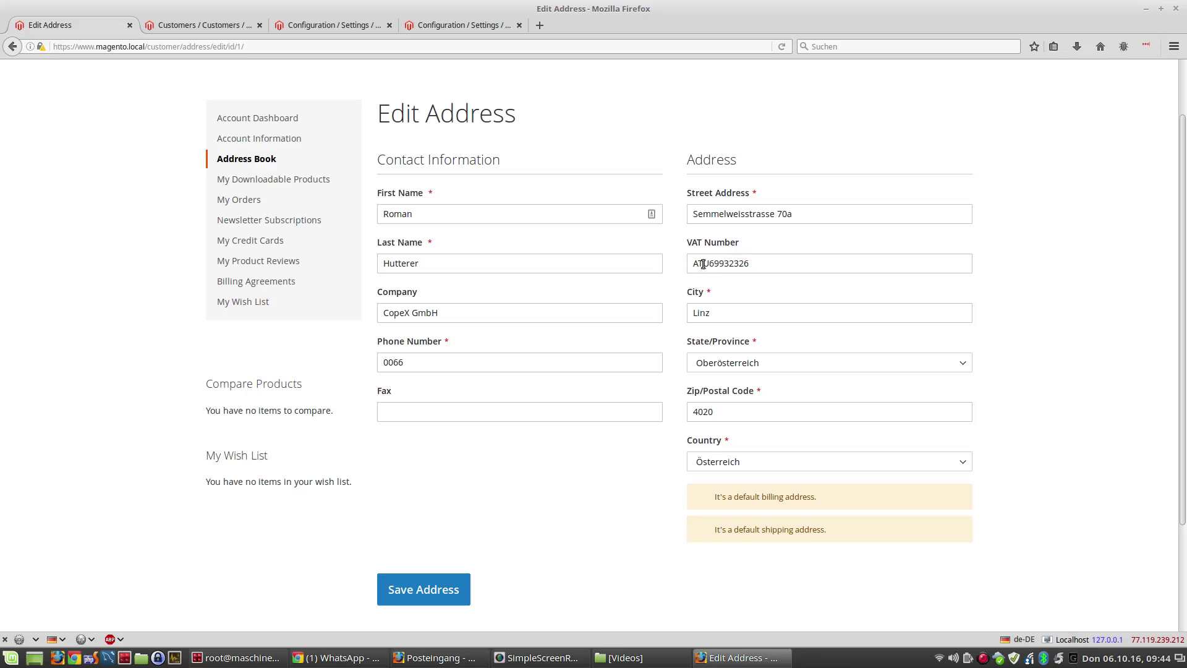
pyautogui.doubleClick(702, 264)
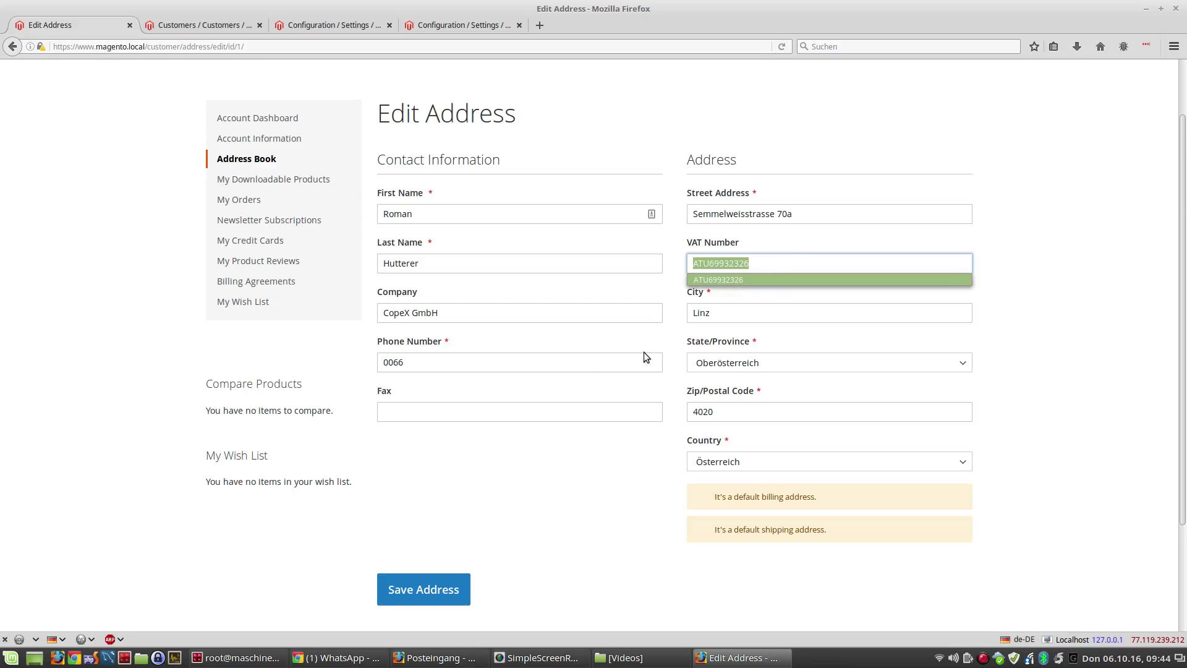
pyautogui.click(436, 584)
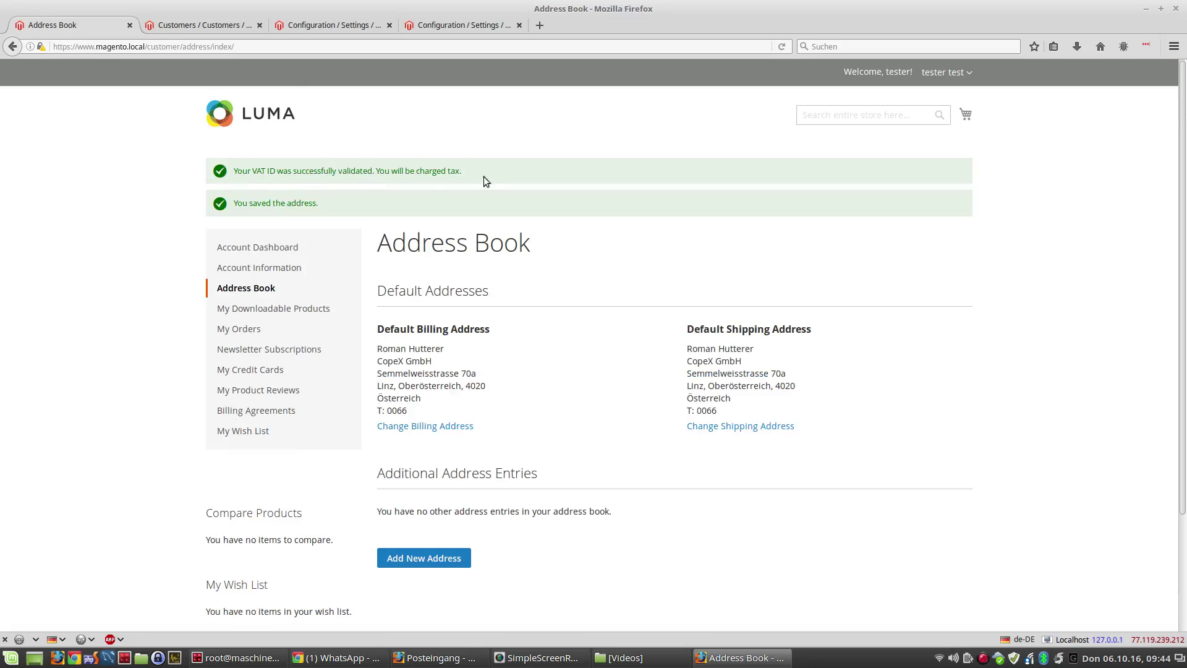
# Reload the admin customer grid with F5 to check the customer's group
pyautogui.click(220, 31)
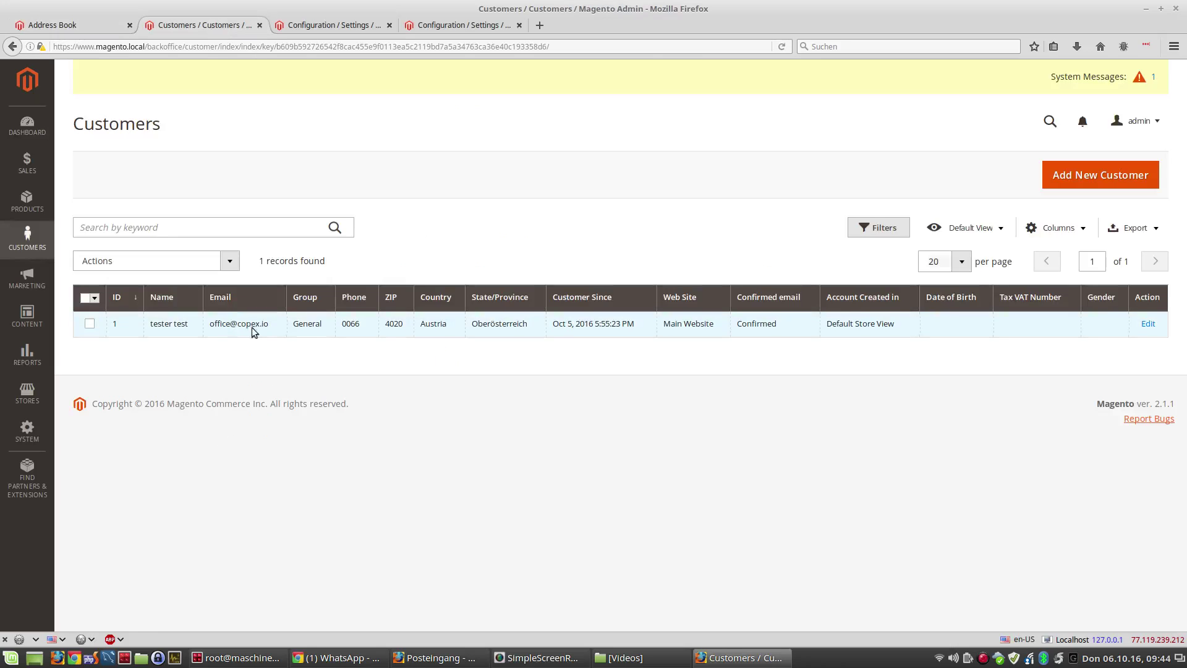
pyautogui.press('F5')
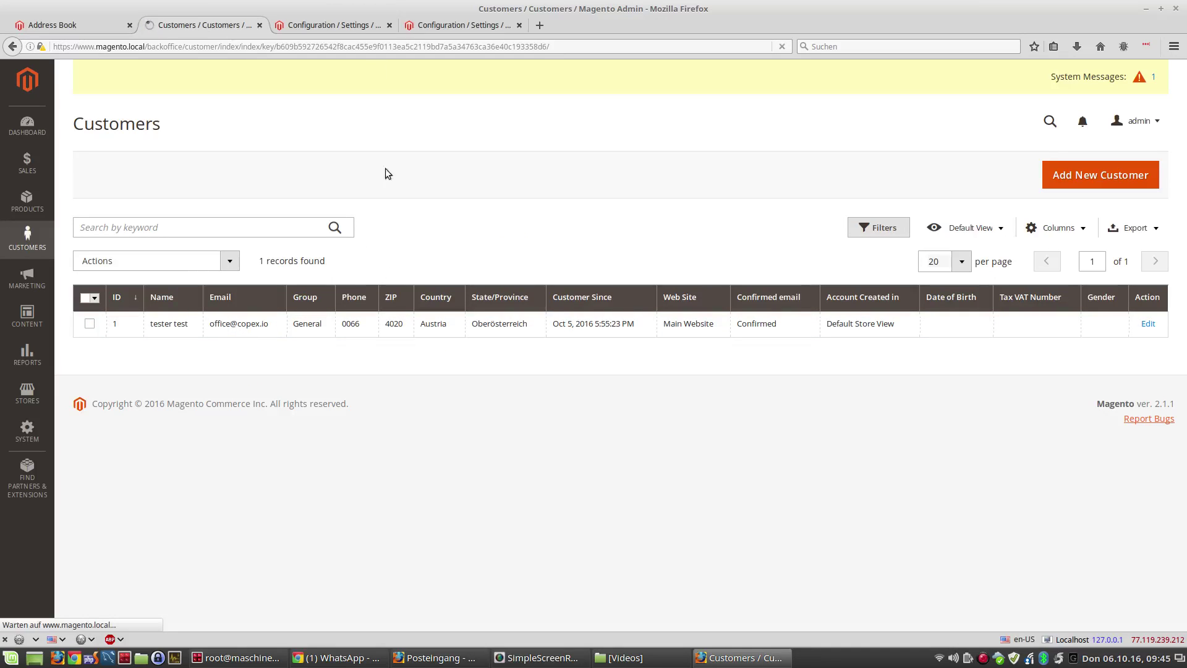
pyautogui.click(345, 26)
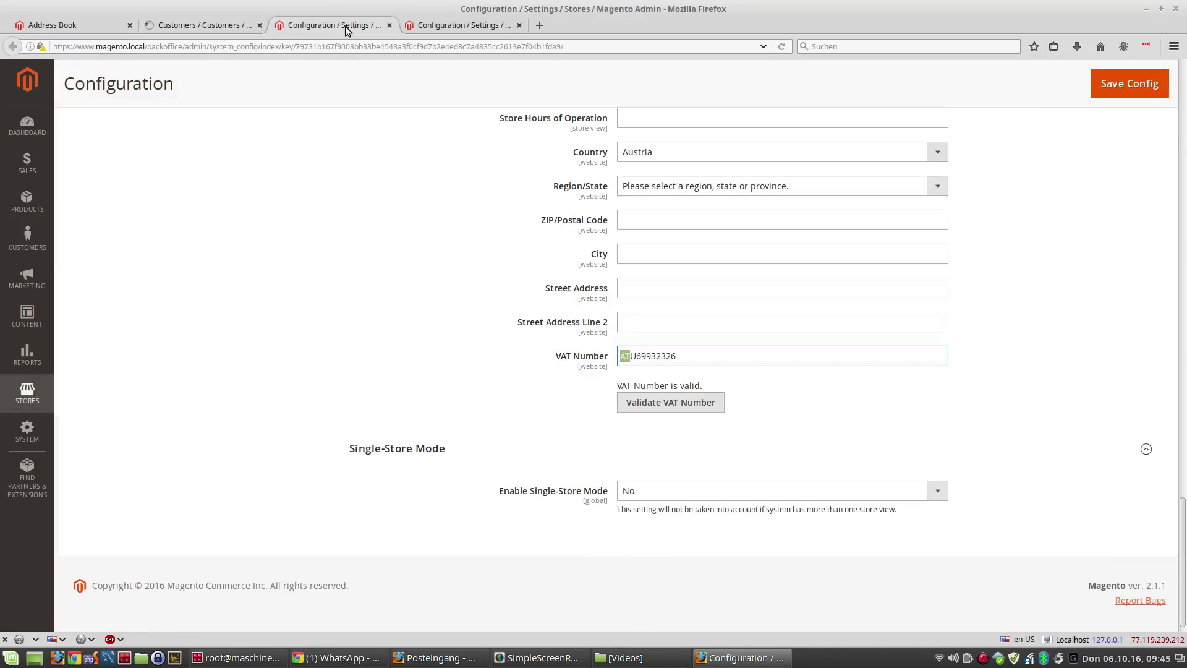
pyautogui.click(443, 26)
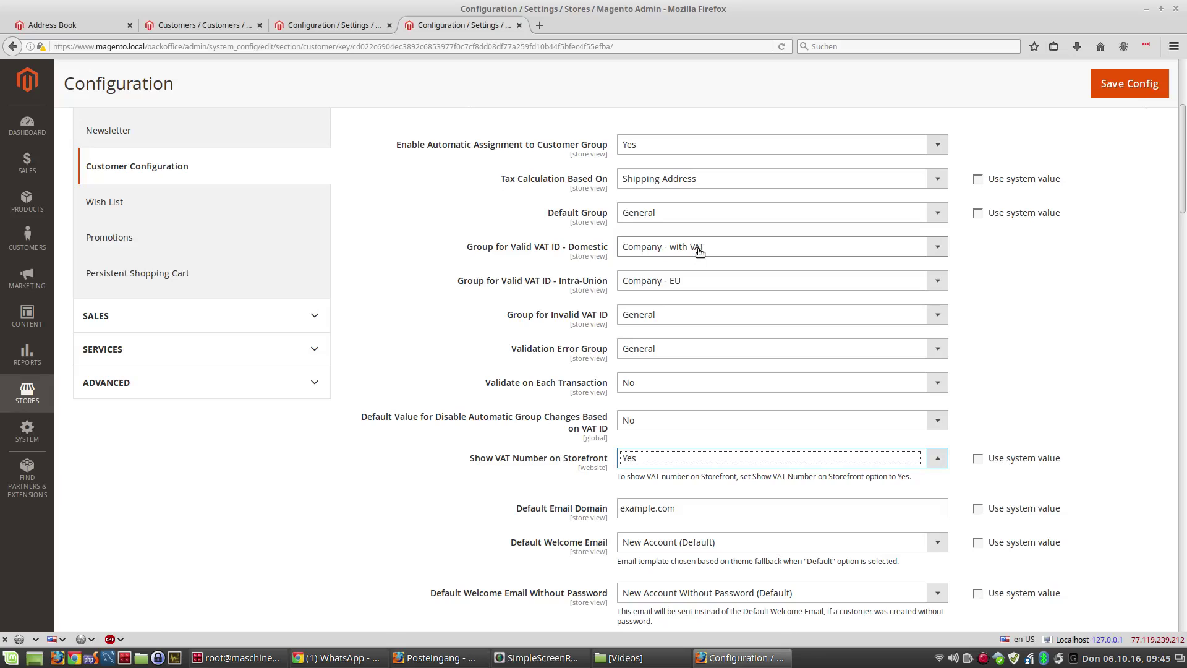
pyautogui.click(107, 21)
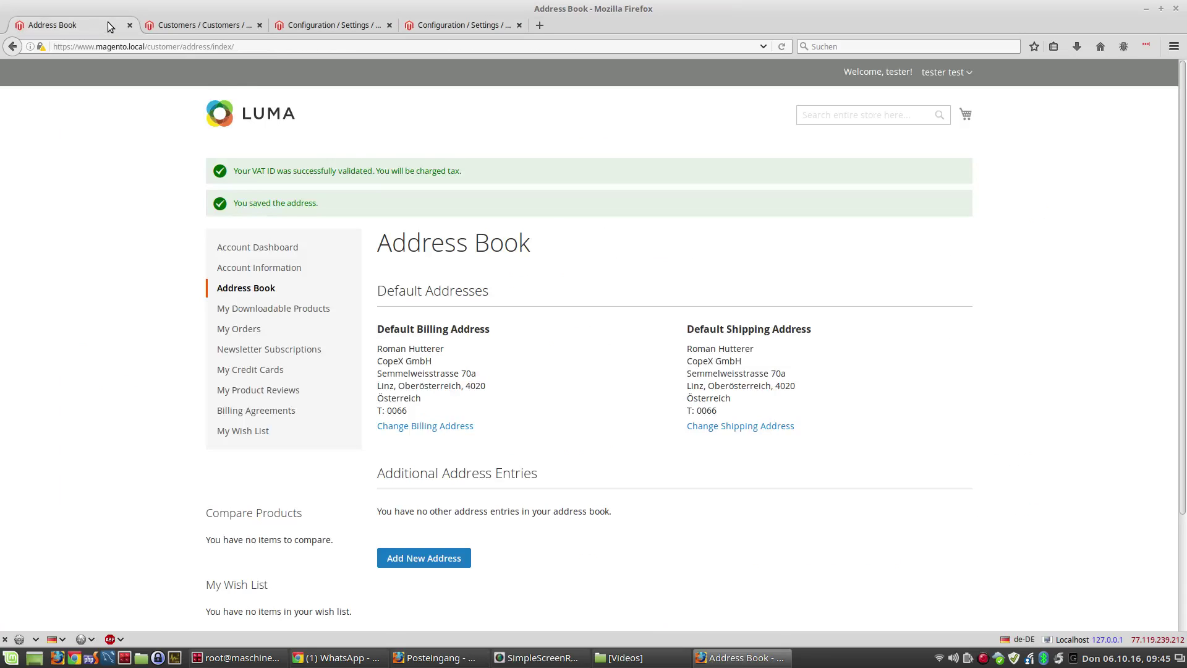
pyautogui.click(236, 25)
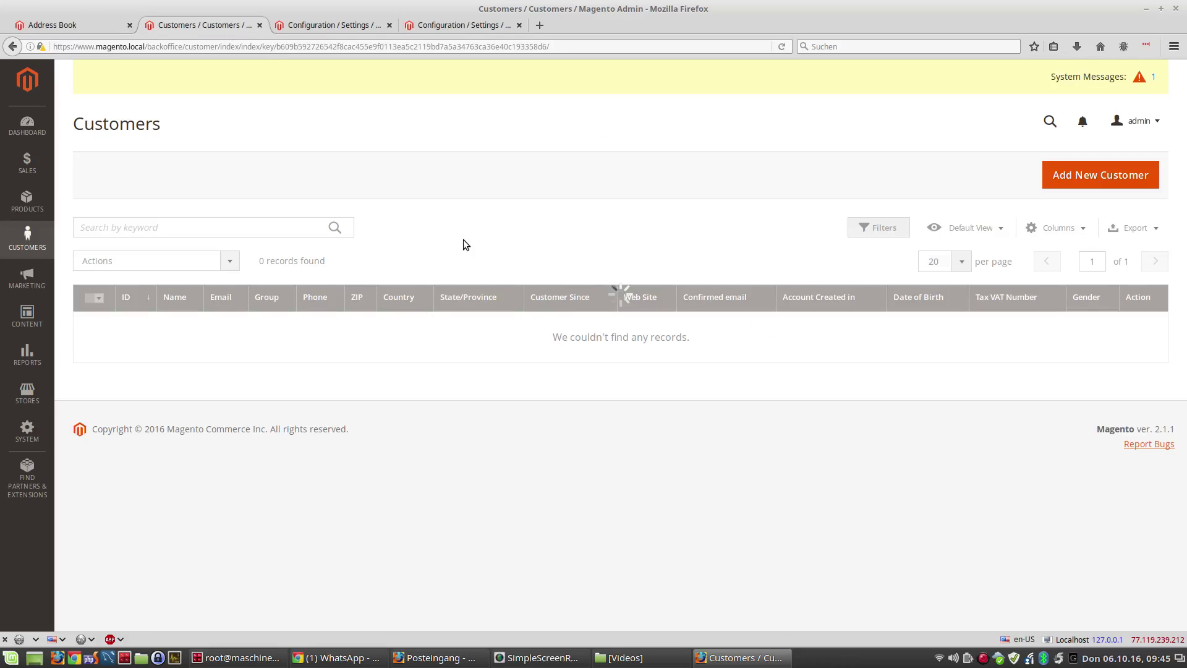